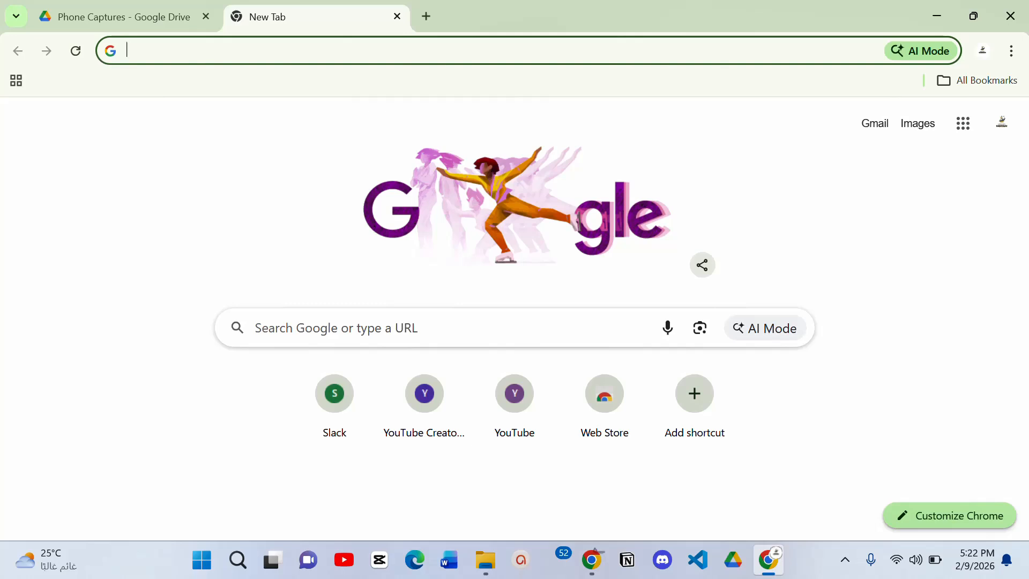
- Open Command Prompt and check for an installed Git version with git --version
{"action": "key", "text": "super"}
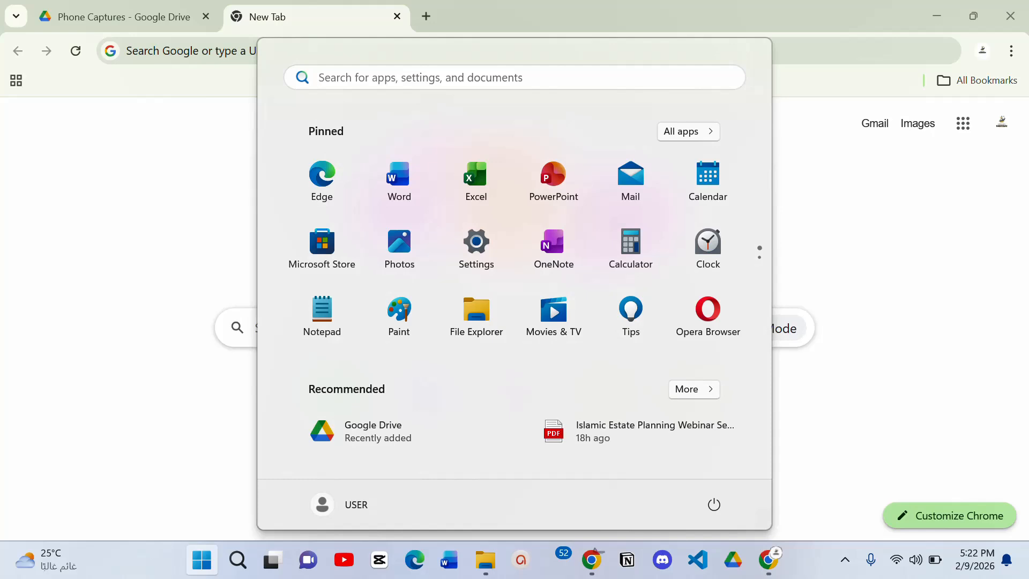
{"action": "type", "text": "cmd"}
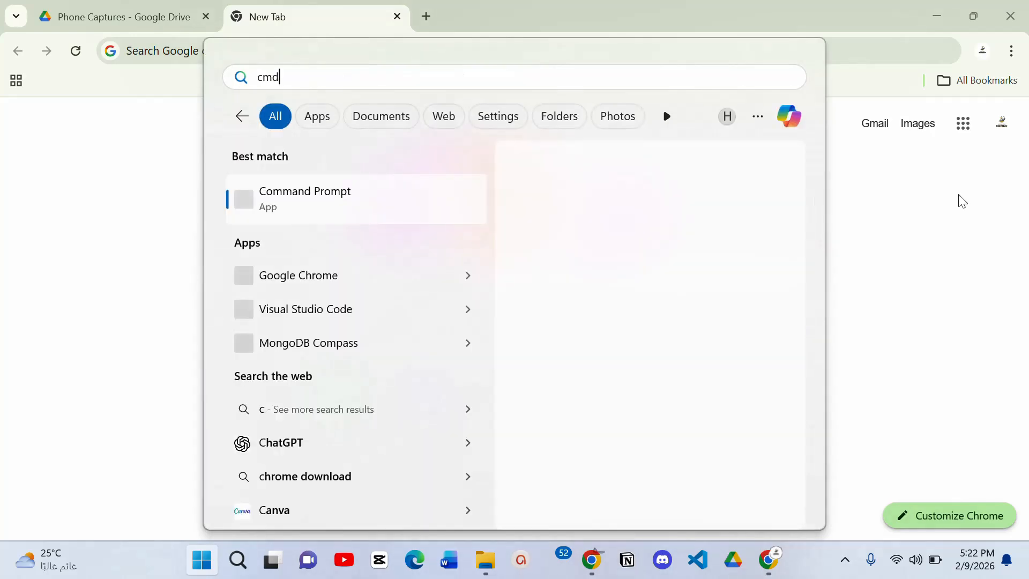
{"action": "left_click", "coordinate": [423, 197]}
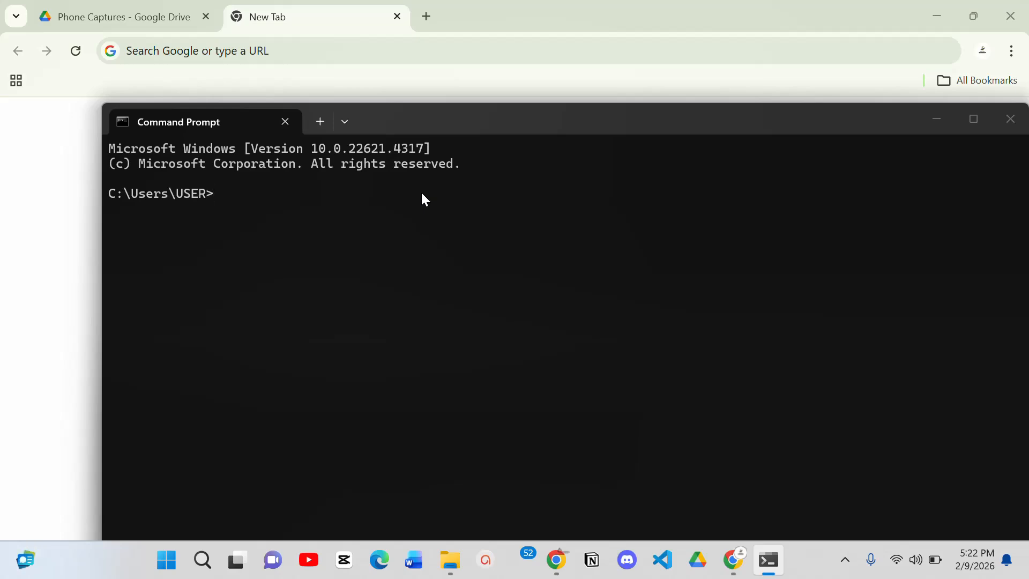
{"action": "type", "text": "git --version"}
{"action": "key", "text": "Return"}
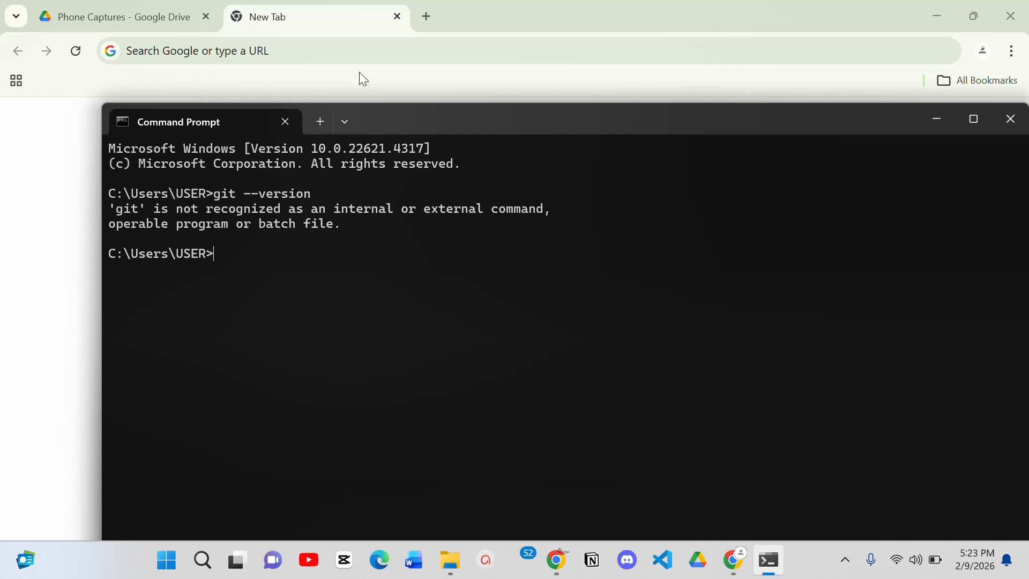
- Switch to Chrome, search the web for "git download" and open the Git install page on git-scm.com
{"action": "left_click", "coordinate": [337, 24]}
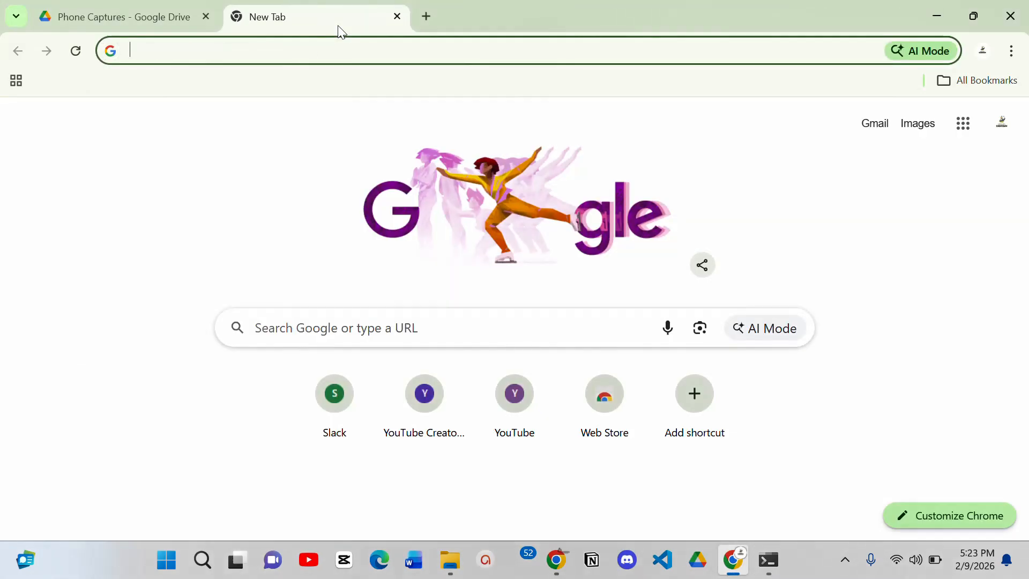
{"action": "type", "text": "git do"}
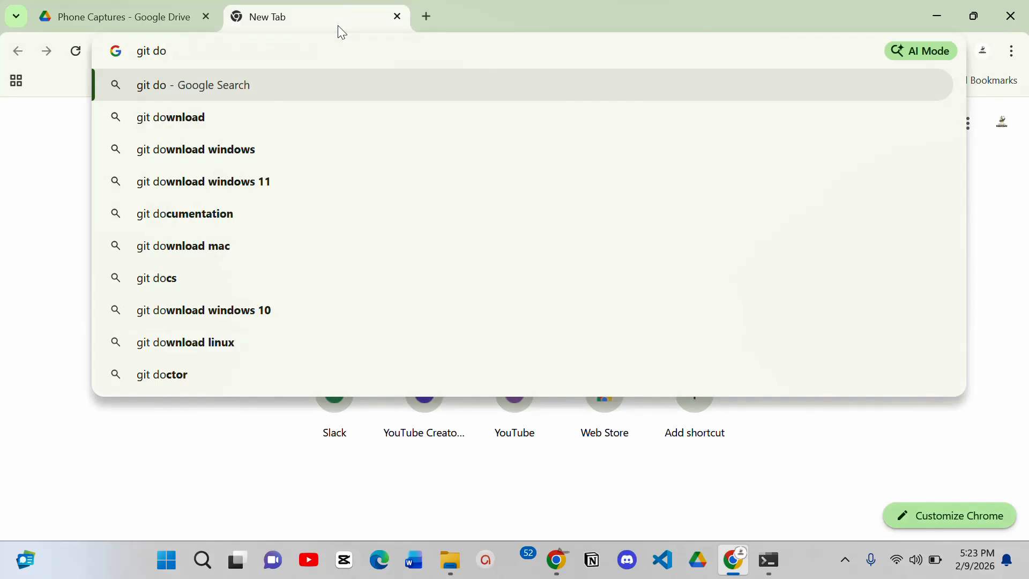
{"action": "type", "text": "wnload"}
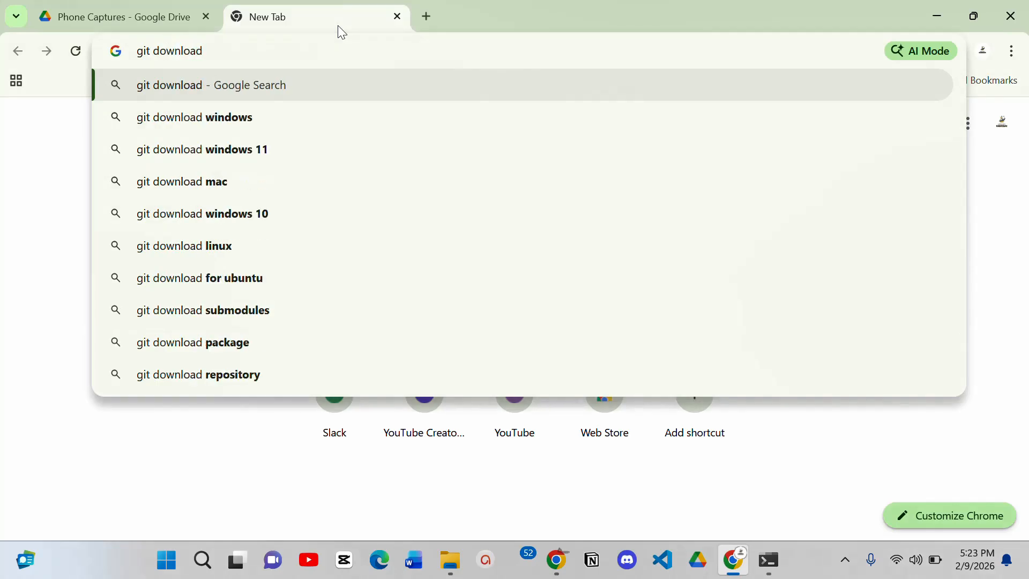
{"action": "key", "text": "Return"}
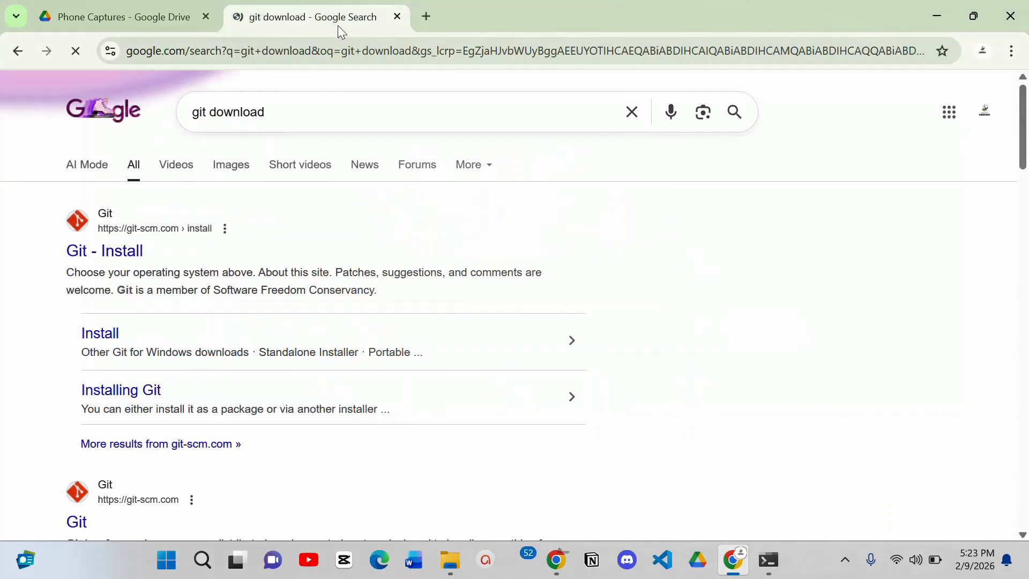
{"action": "left_click", "coordinate": [121, 260]}
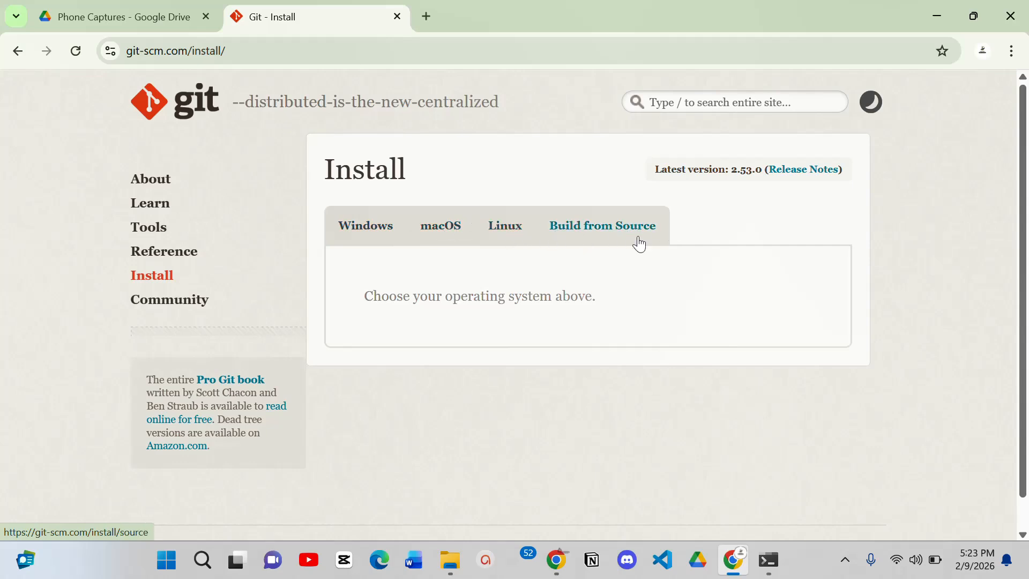
- Download the latest x64 Git for Windows installer and launch Git-2.53.0-64-bit from the Downloads folder
{"action": "left_click", "coordinate": [354, 232]}
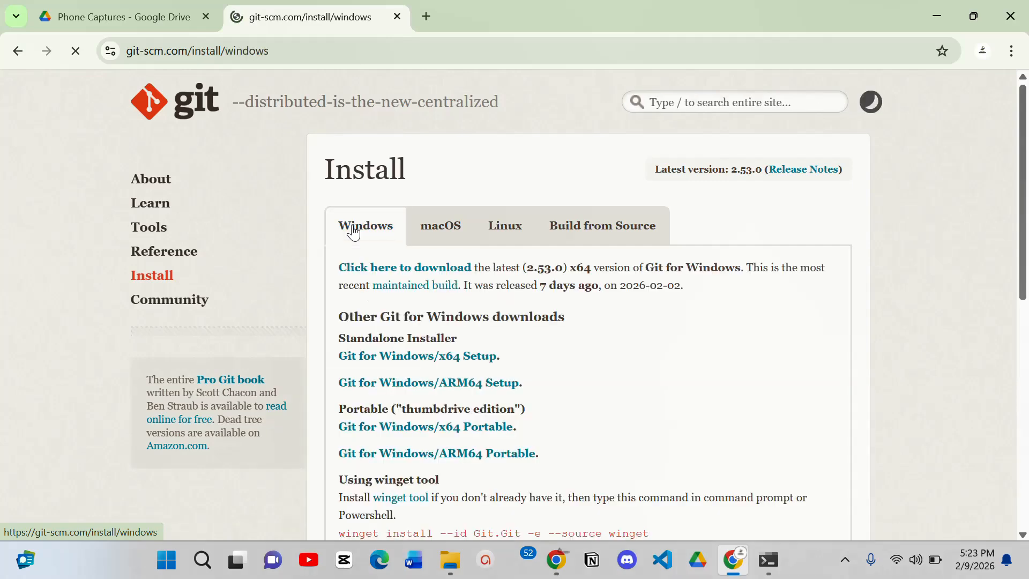
{"action": "left_click", "coordinate": [411, 272]}
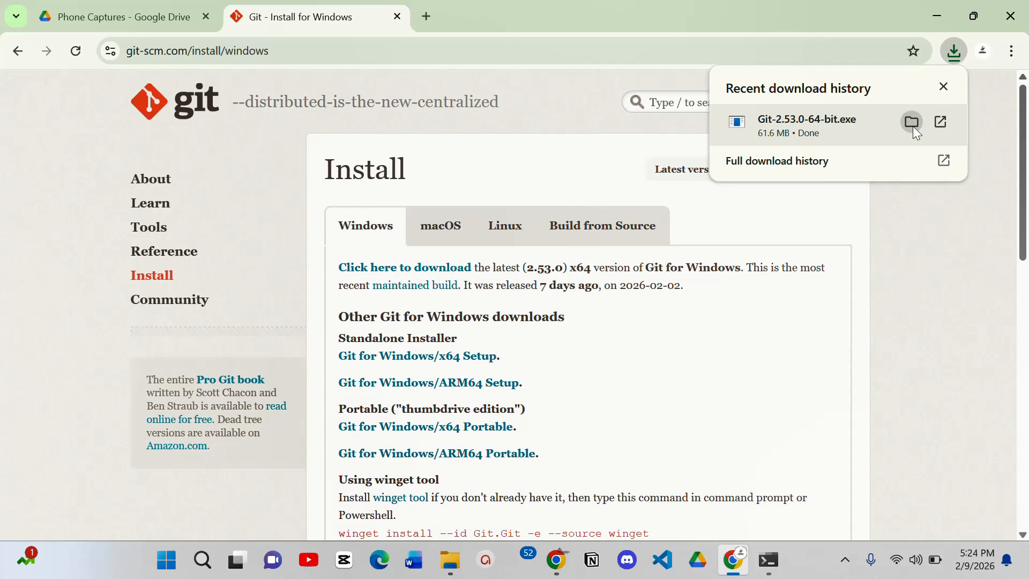
{"action": "left_click", "coordinate": [912, 127]}
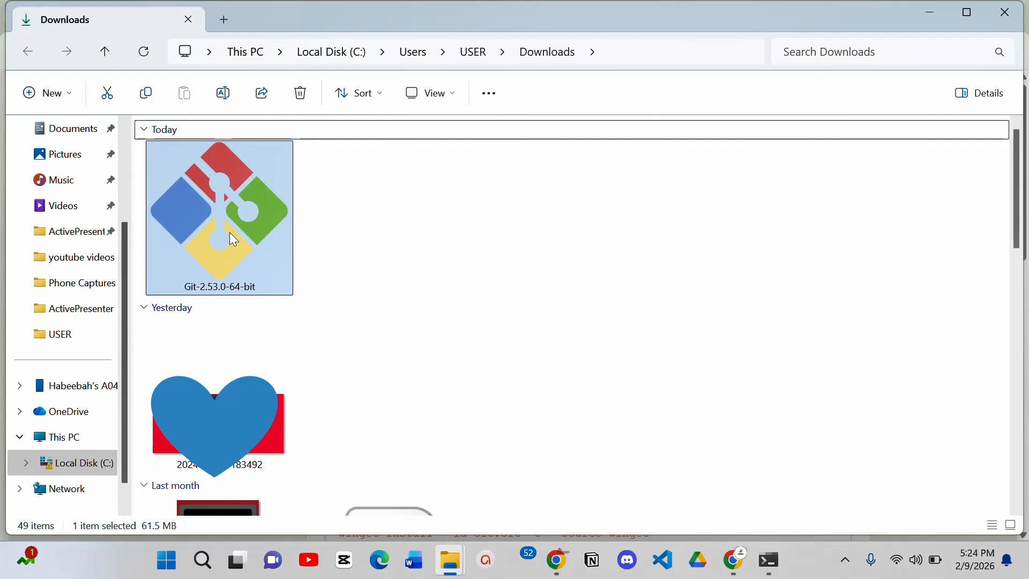
{"action": "double_click", "coordinate": [229, 232]}
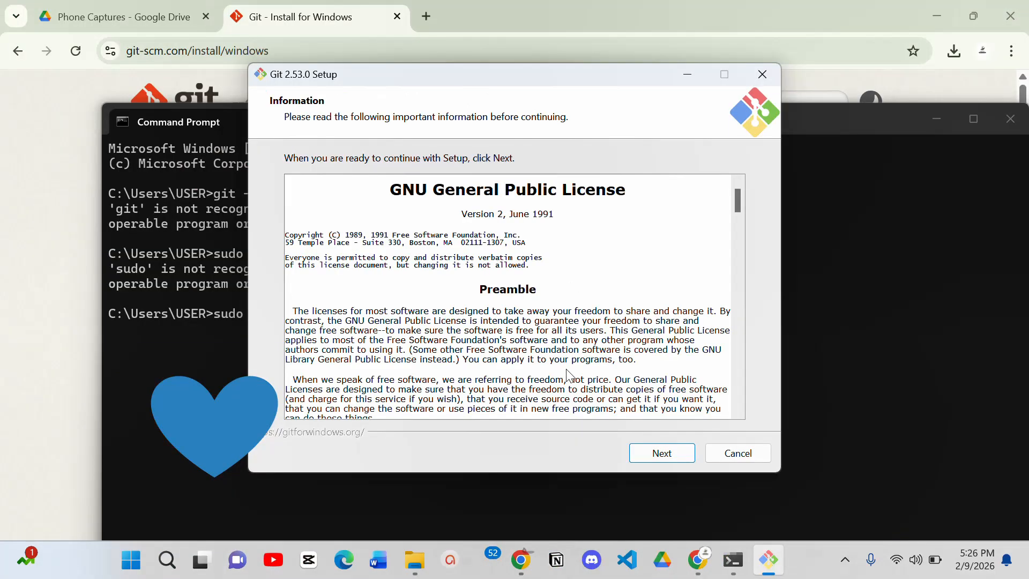
- Read through and accept the license, and confirm the existing C:\Program Files\Git folder as the install destination
{"action": "left_click_drag", "start_coordinate": [738, 201], "coordinate": [739, 398]}
{"action": "left_click", "coordinate": [662, 453]}
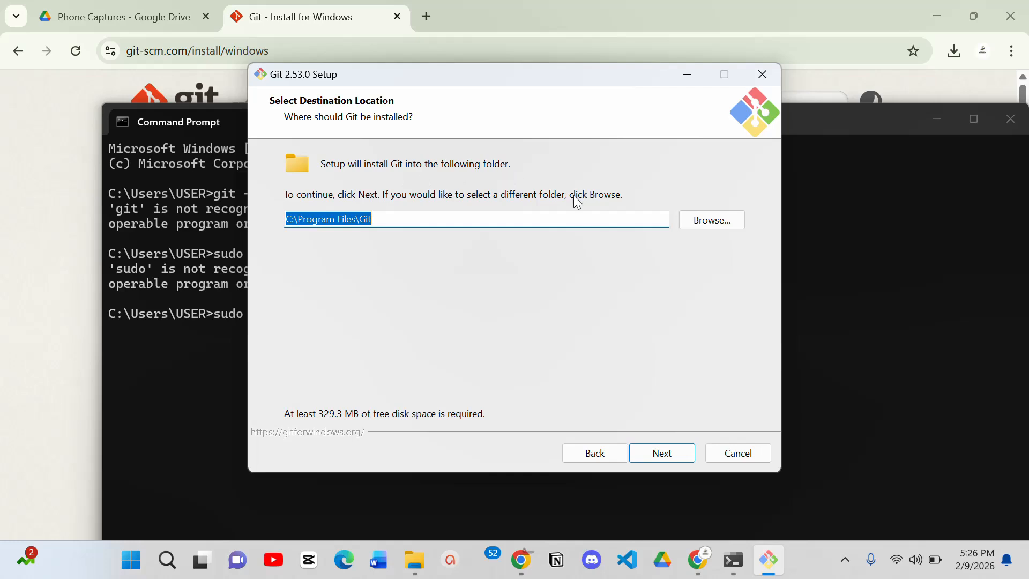
{"action": "left_click", "coordinate": [662, 453]}
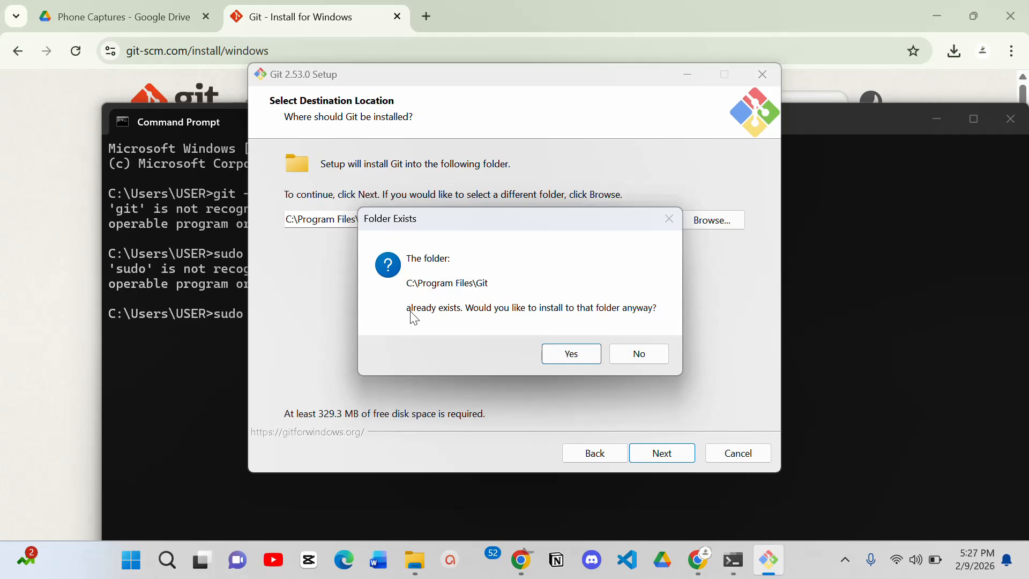
{"action": "left_click", "coordinate": [576, 362]}
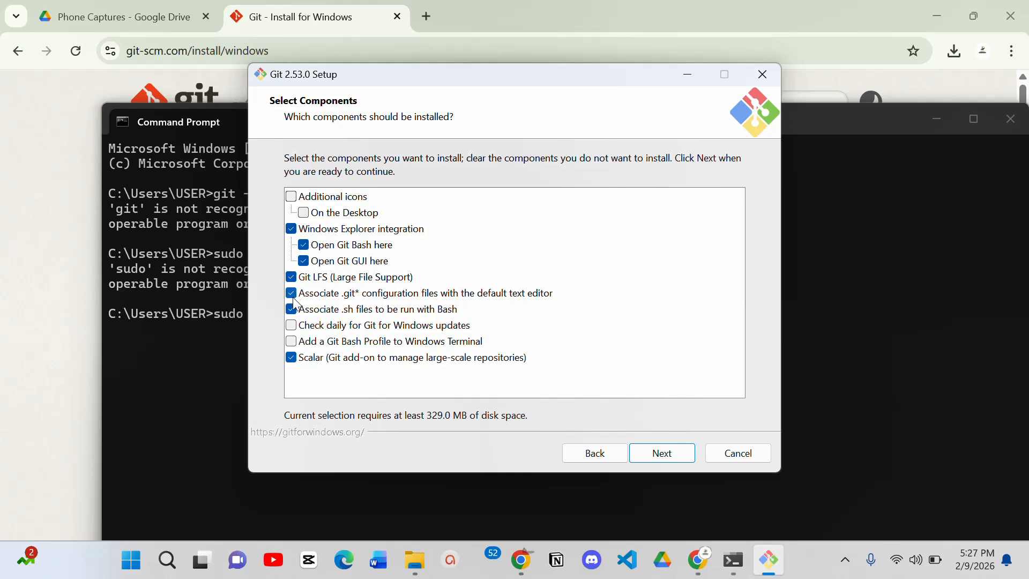
- Keep the default components and the Git Start Menu folder, and set Visual Studio Code as Git's default editor
{"action": "left_click", "coordinate": [661, 453]}
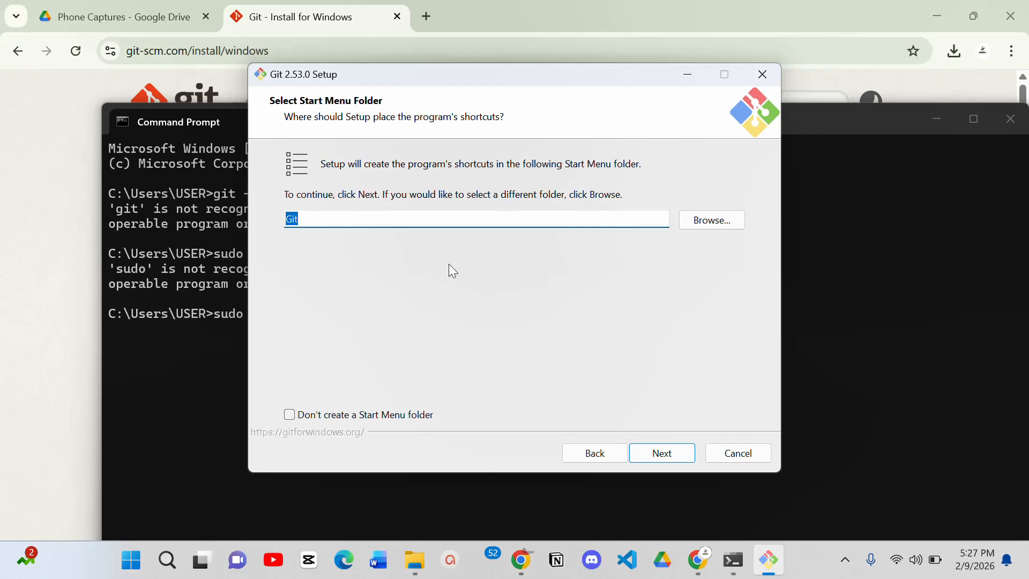
{"action": "left_click", "coordinate": [662, 456]}
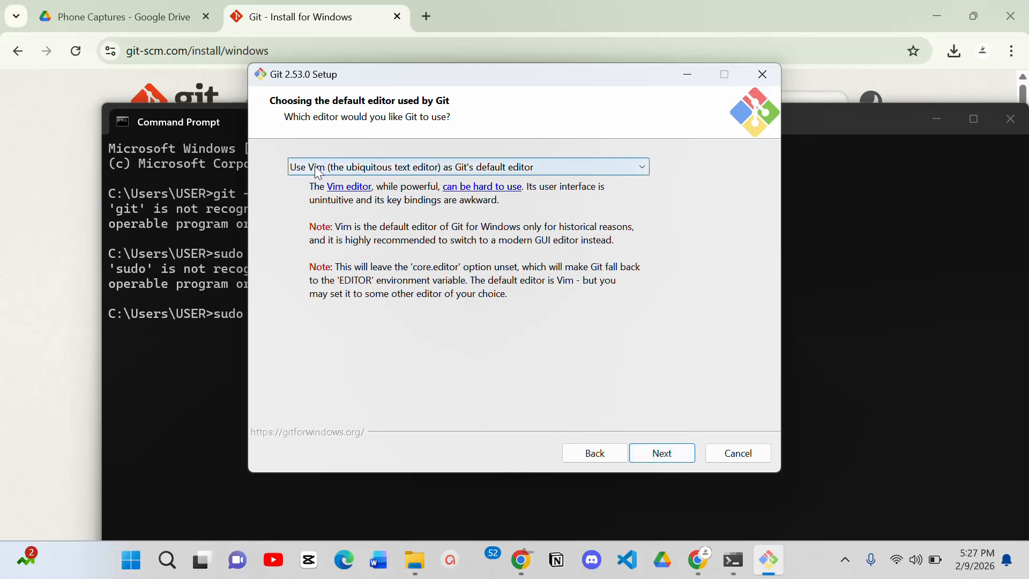
{"action": "left_click", "coordinate": [644, 172]}
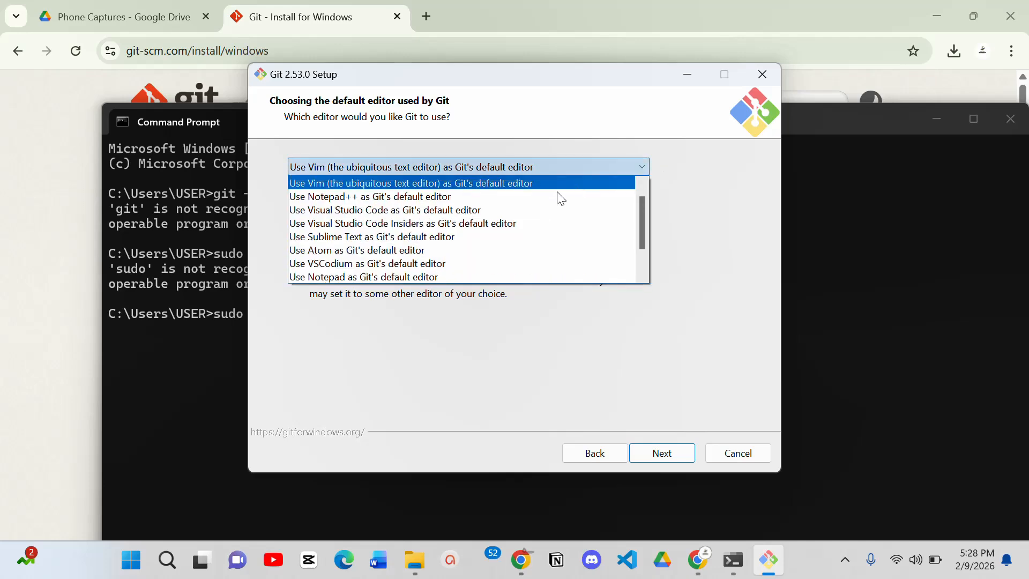
{"action": "left_click", "coordinate": [452, 211]}
{"action": "left_click", "coordinate": [660, 454]}
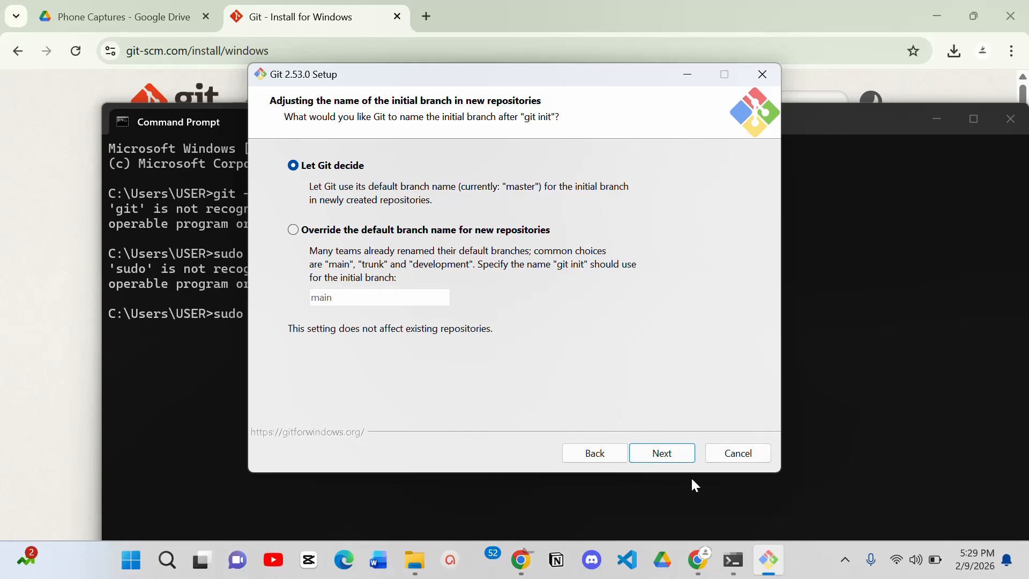
- Keep the default branch naming, recommended PATH option and bundled OpenSSH, and choose the OpenSSL library for HTTPS connections
{"action": "left_click", "coordinate": [676, 459]}
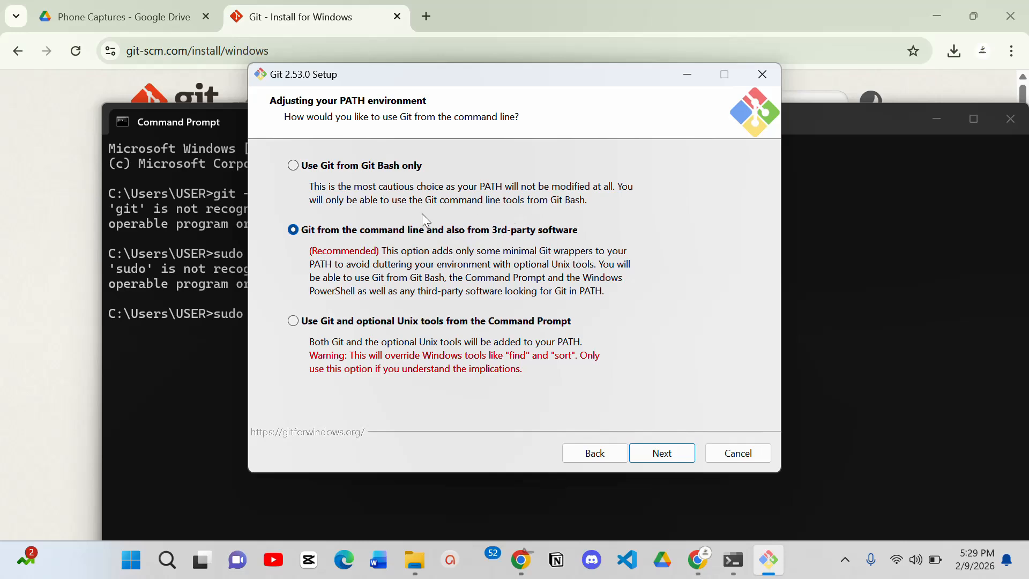
{"action": "left_click", "coordinate": [645, 449]}
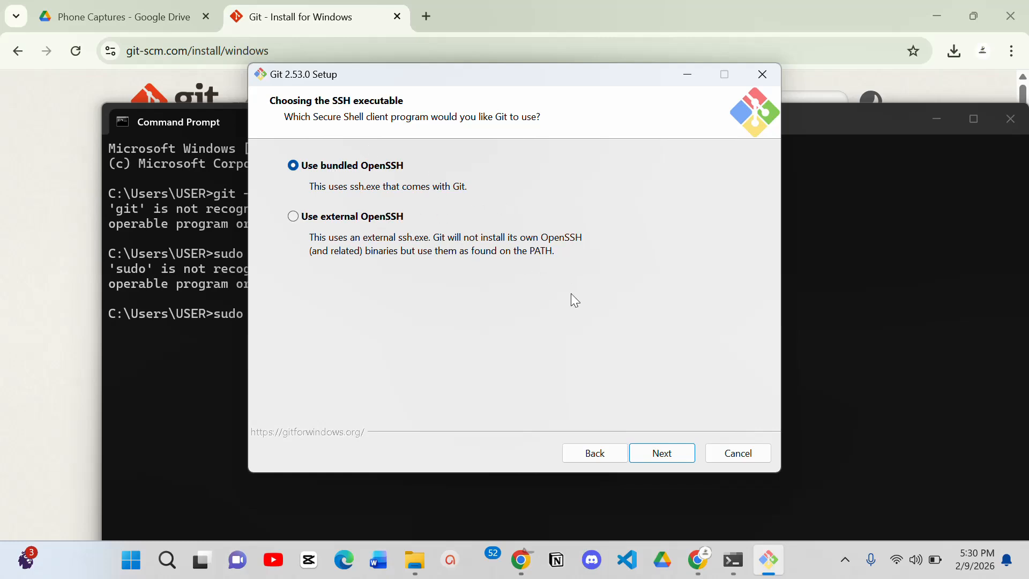
{"action": "left_click", "coordinate": [674, 459]}
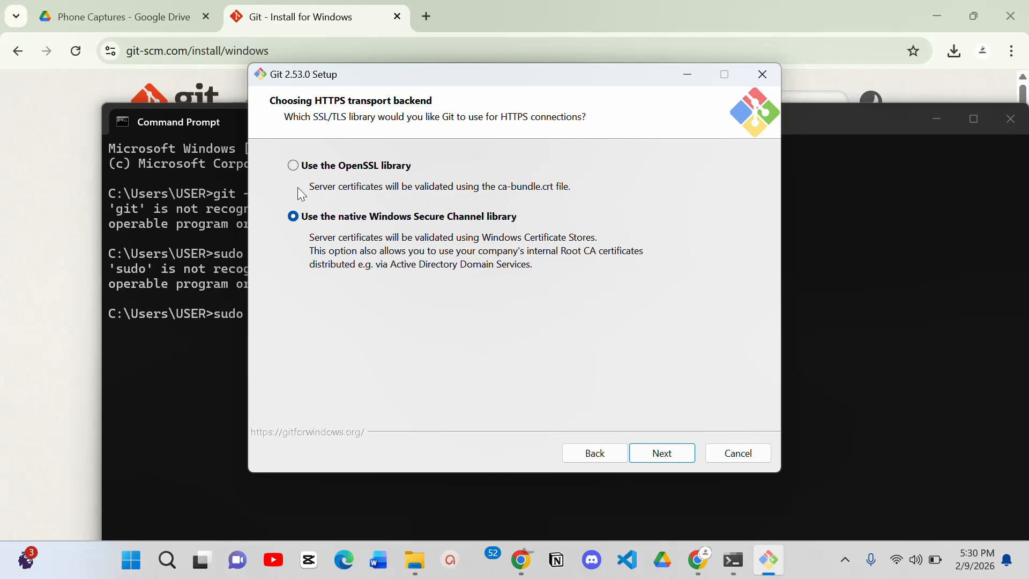
{"action": "left_click", "coordinate": [293, 166]}
{"action": "key", "text": "Return"}
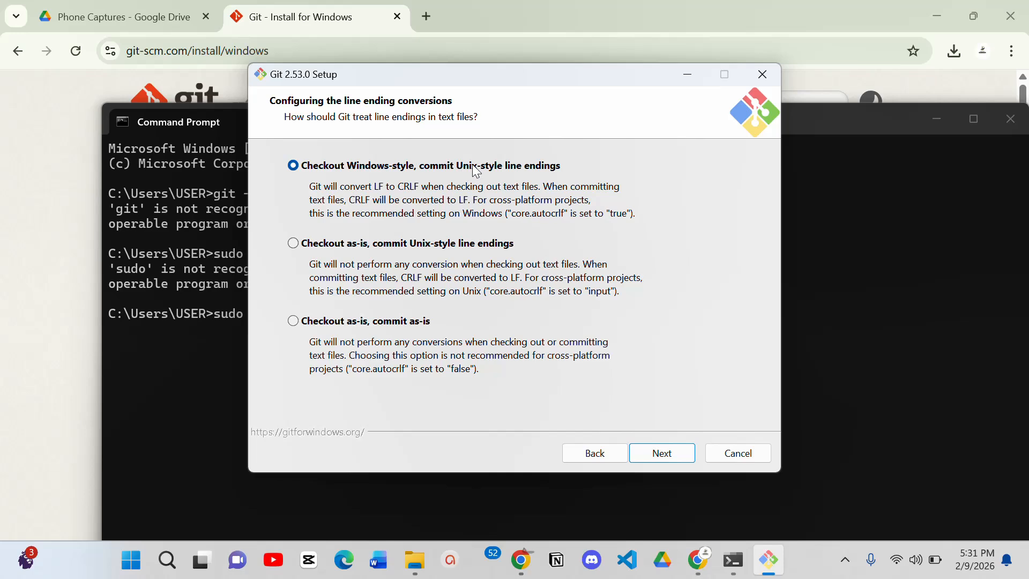
- Keep the default line-ending, MinTTY, git pull, Git Credential Manager and extra options, install Git, and finish setup with View Release Notes enabled
{"action": "left_click", "coordinate": [662, 455]}
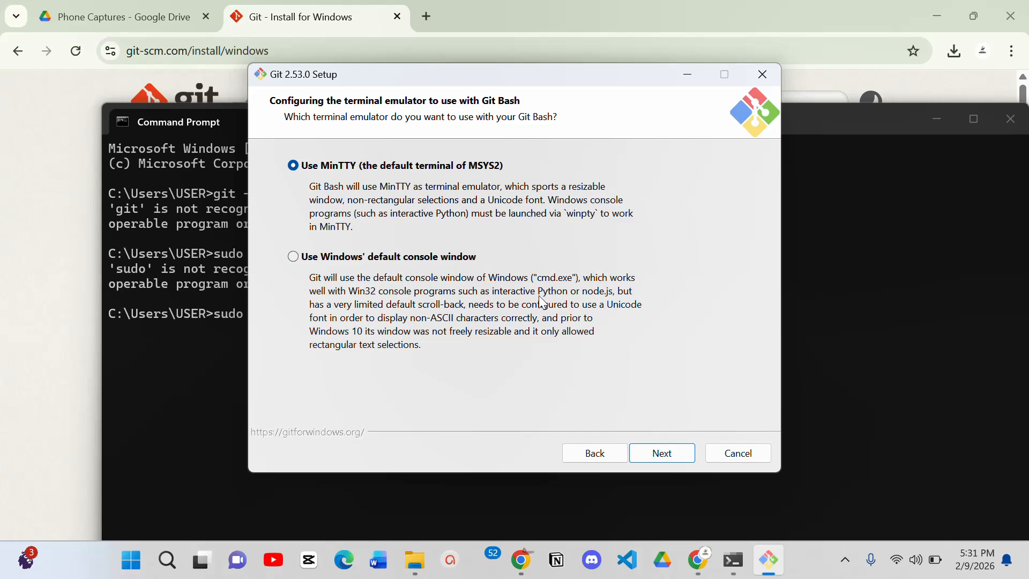
{"action": "key", "text": "Return"}
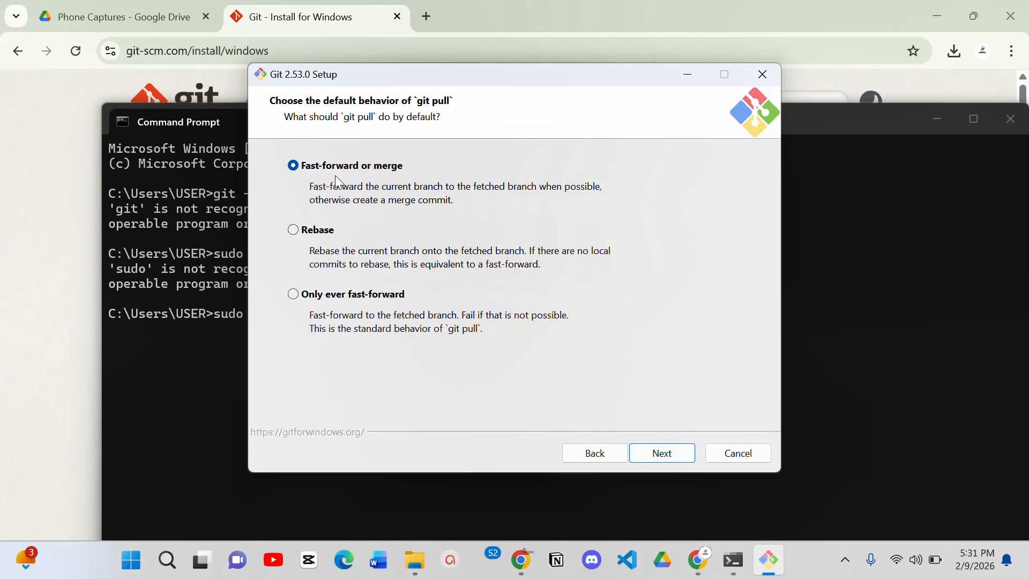
{"action": "key", "text": "Return"}
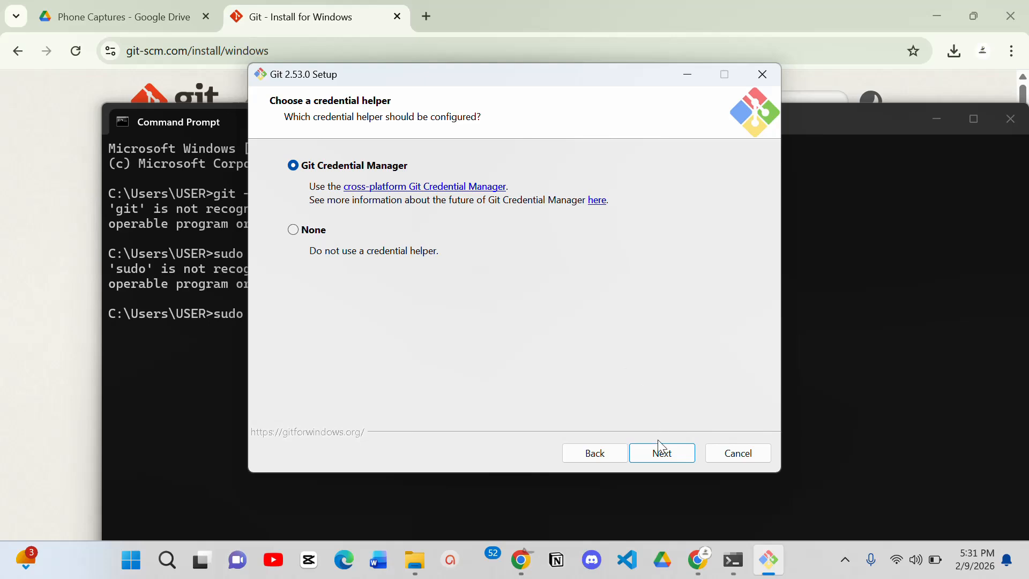
{"action": "left_click", "coordinate": [660, 455]}
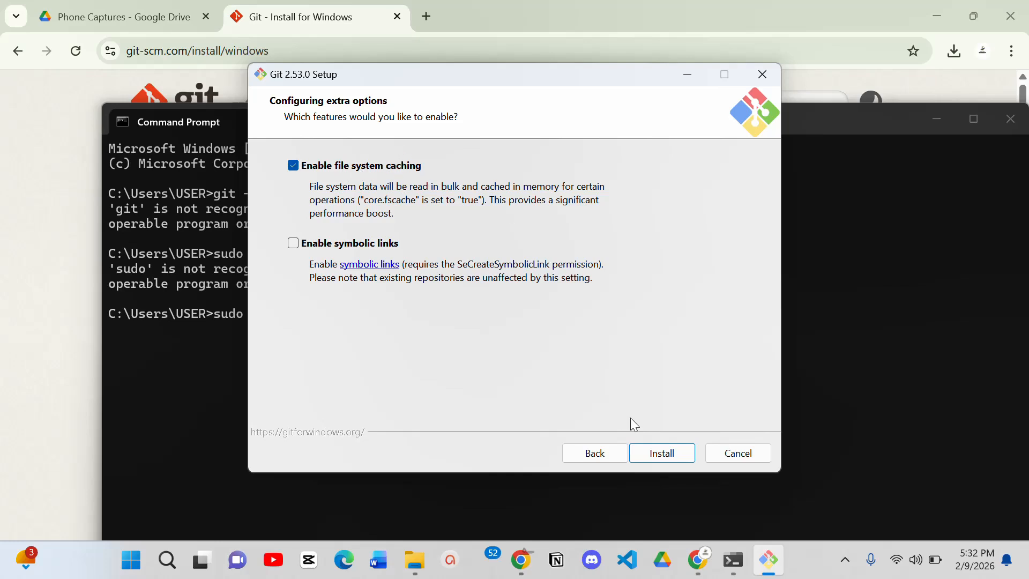
{"action": "left_click", "coordinate": [665, 454]}
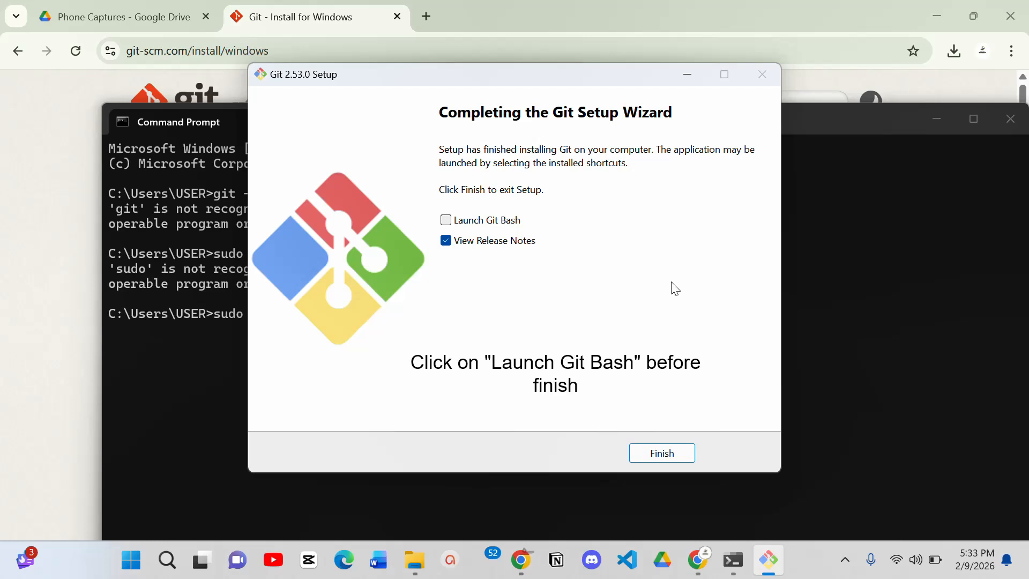
{"action": "left_click", "coordinate": [661, 453]}
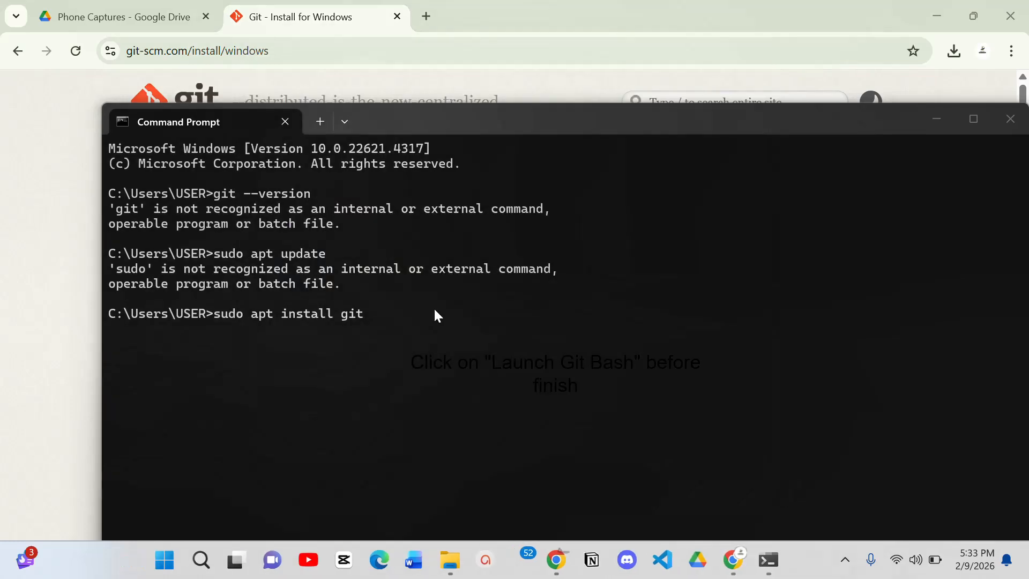
- Run git --version twice in Command Prompt to check the Git installation
{"action": "left_click", "coordinate": [406, 304]}
{"action": "key", "text": "Up"}
{"action": "key", "text": "Up"}
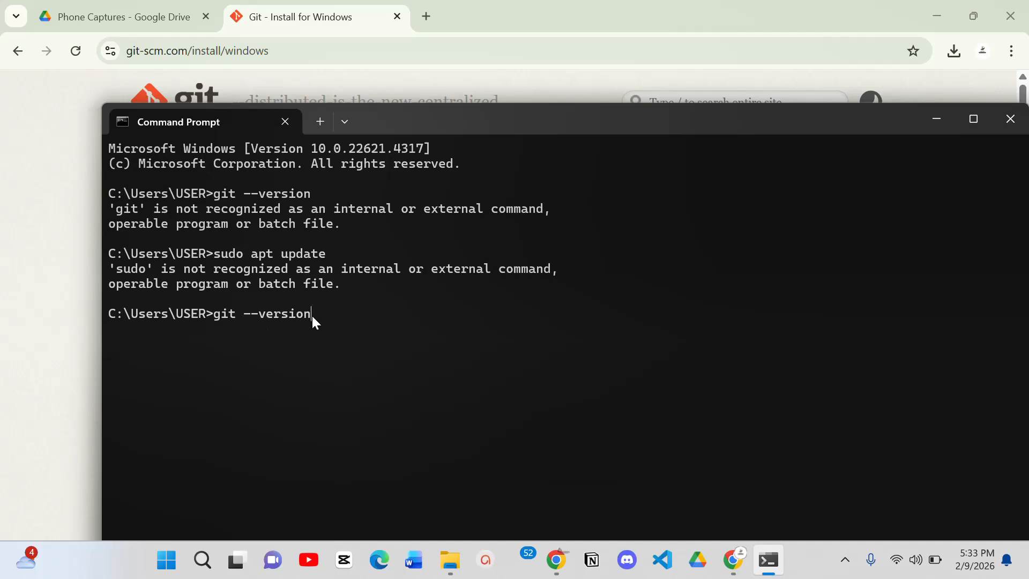
{"action": "key", "text": "Return"}
{"action": "key", "text": "Up"}
{"action": "key", "text": "Return"}
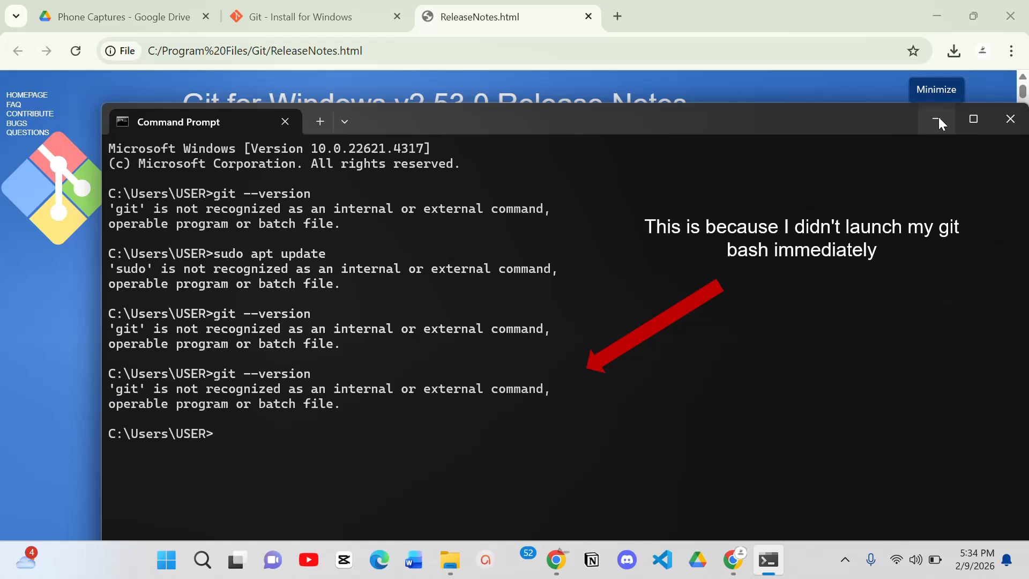
- Minimize Command Prompt, then replace the Git release notes page in Chrome with a new empty tab
{"action": "left_click", "coordinate": [938, 121]}
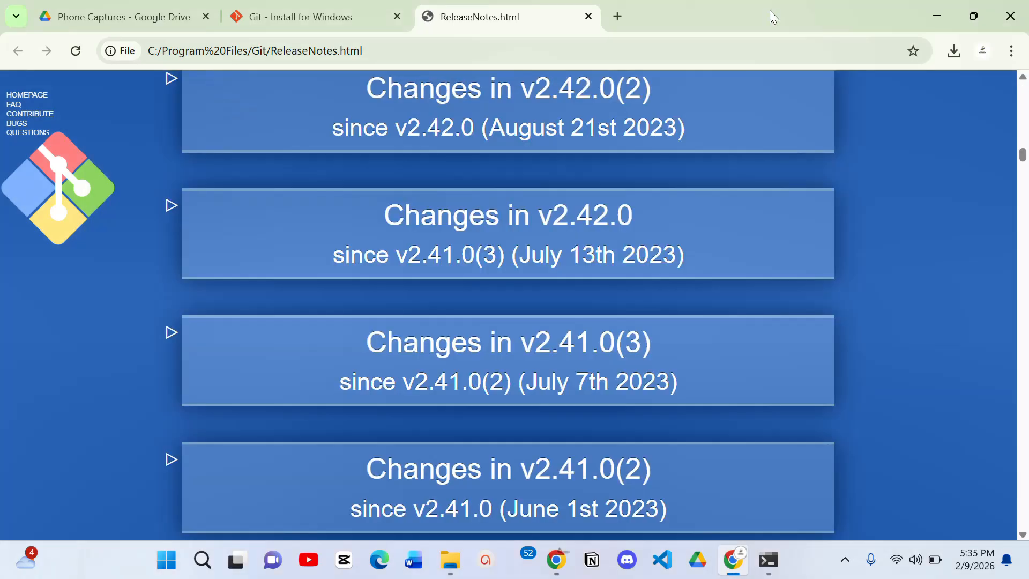
{"action": "left_click", "coordinate": [589, 16]}
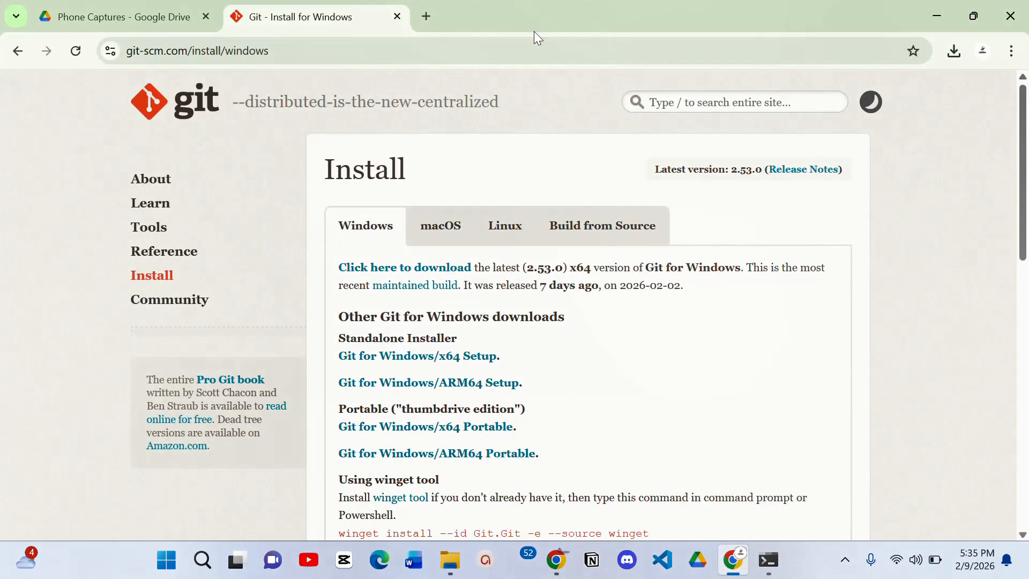
{"action": "left_click", "coordinate": [429, 17]}
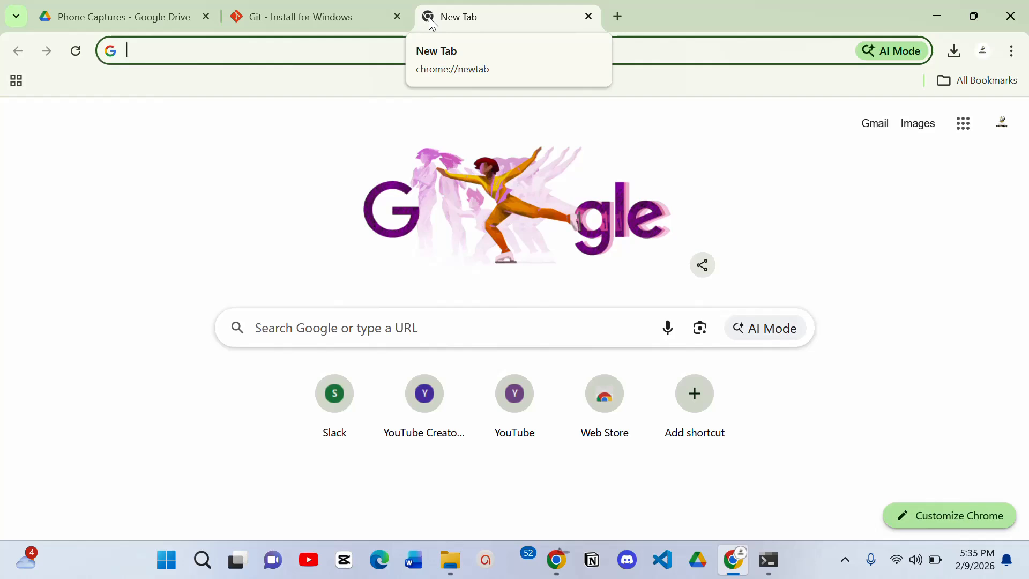
- Go to github.com and open the sign-up page for a new account
{"action": "type", "text": "git"}
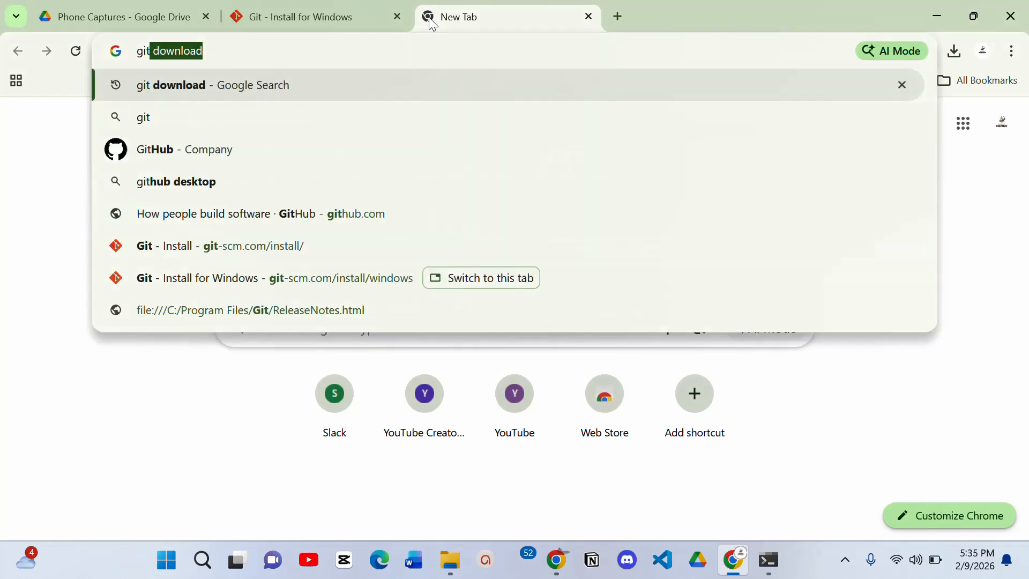
{"action": "type", "text": "hub.com"}
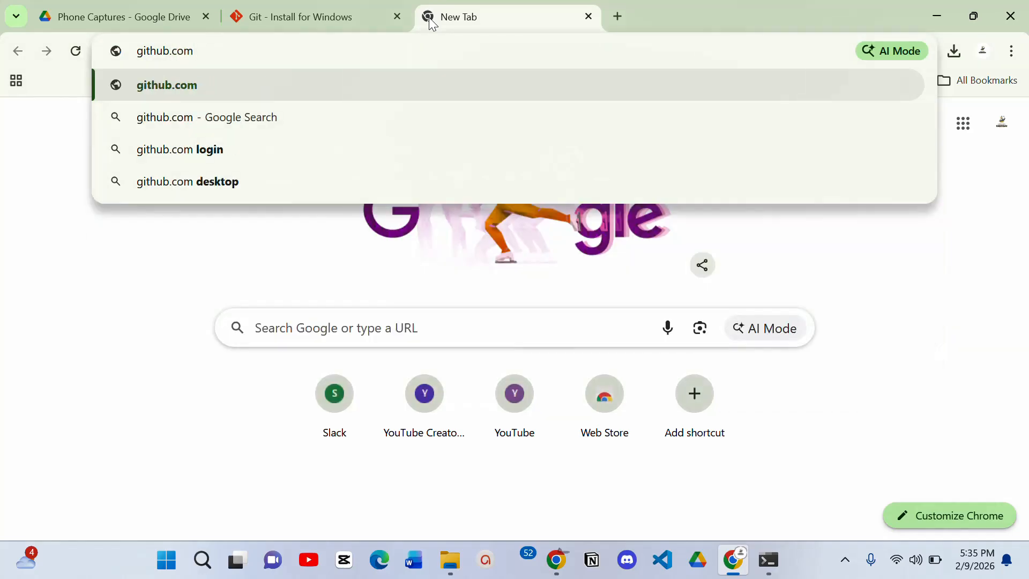
{"action": "key", "text": "Return"}
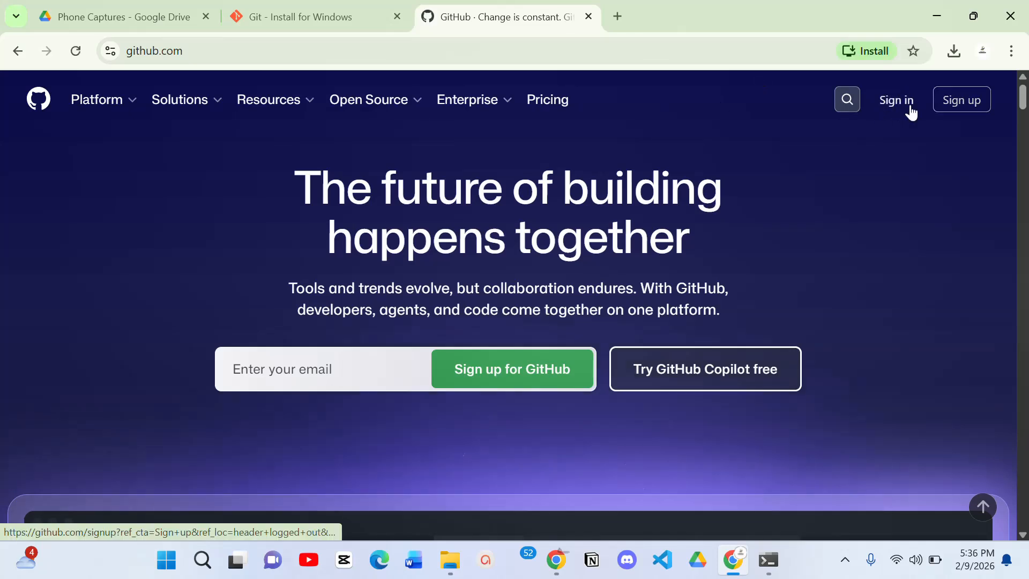
{"action": "left_click", "coordinate": [976, 109]}
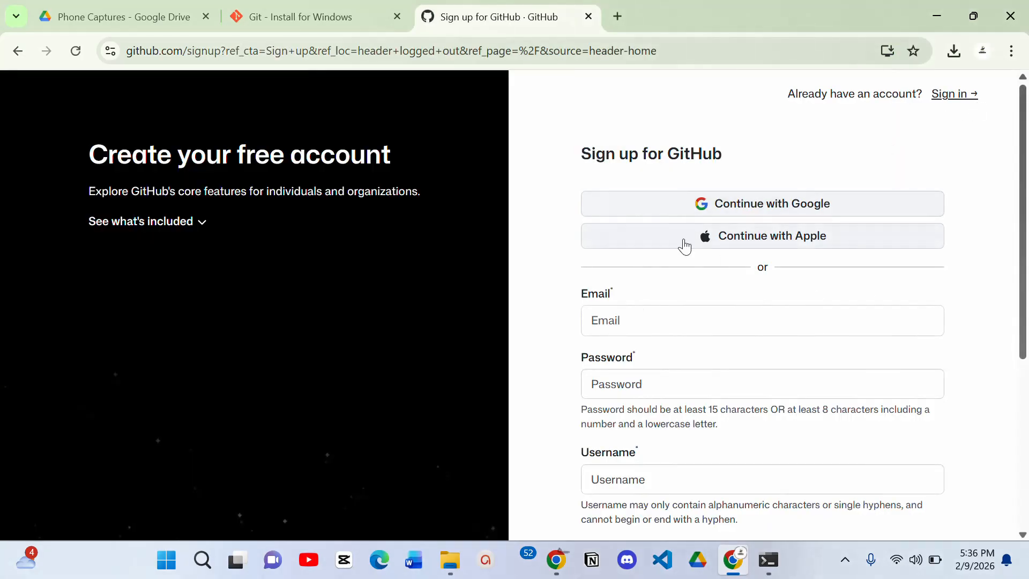
- Fill in and submit the GitHub sign-up form with email, password and username, and open a new tab to retrieve the emailed verification code
{"action": "left_click", "coordinate": [677, 323]}
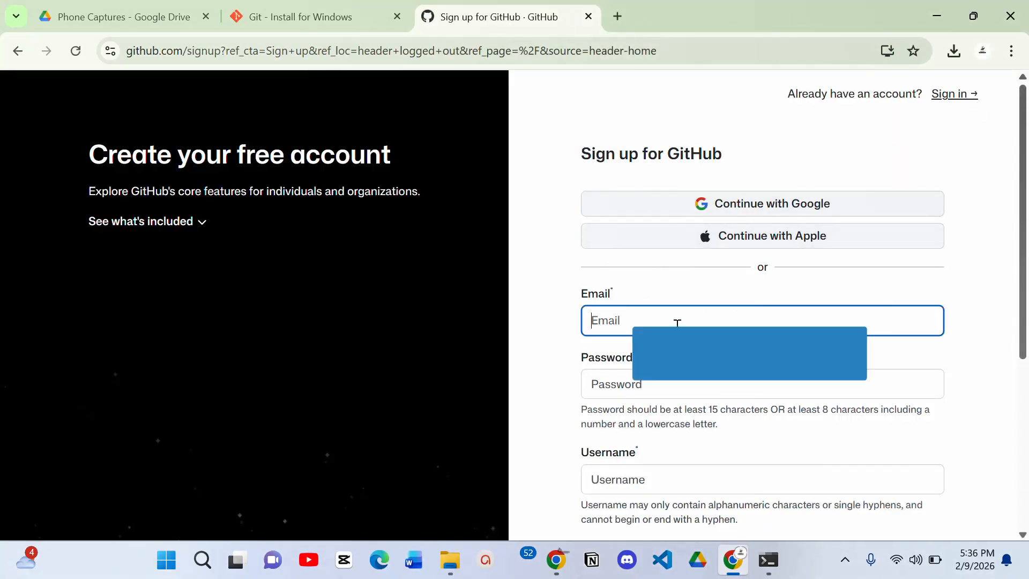
{"action": "key", "text": "Tab"}
{"action": "left_click_drag", "start_coordinate": [1023, 295], "coordinate": [1002, 471]}
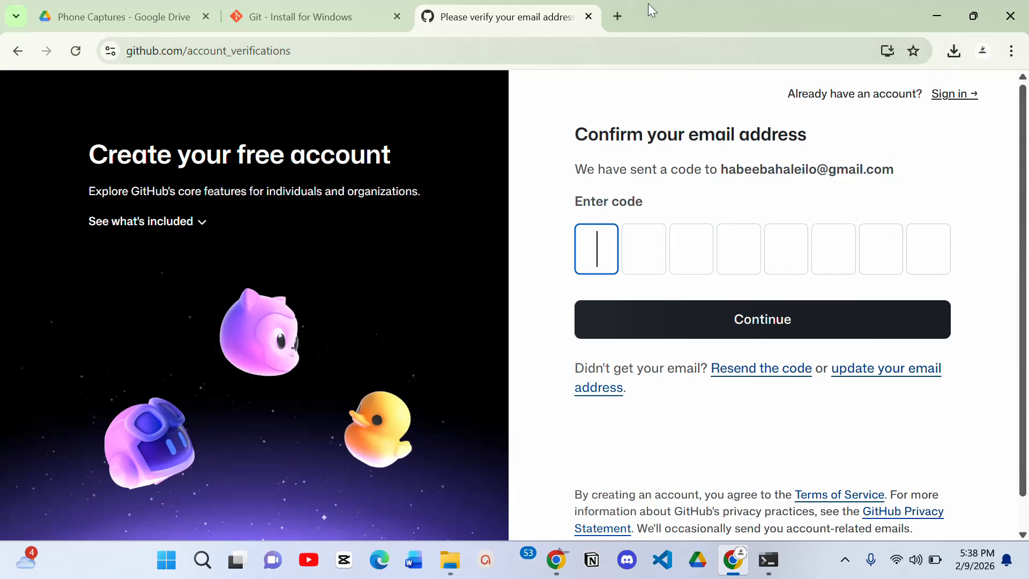
{"action": "left_click", "coordinate": [617, 17]}
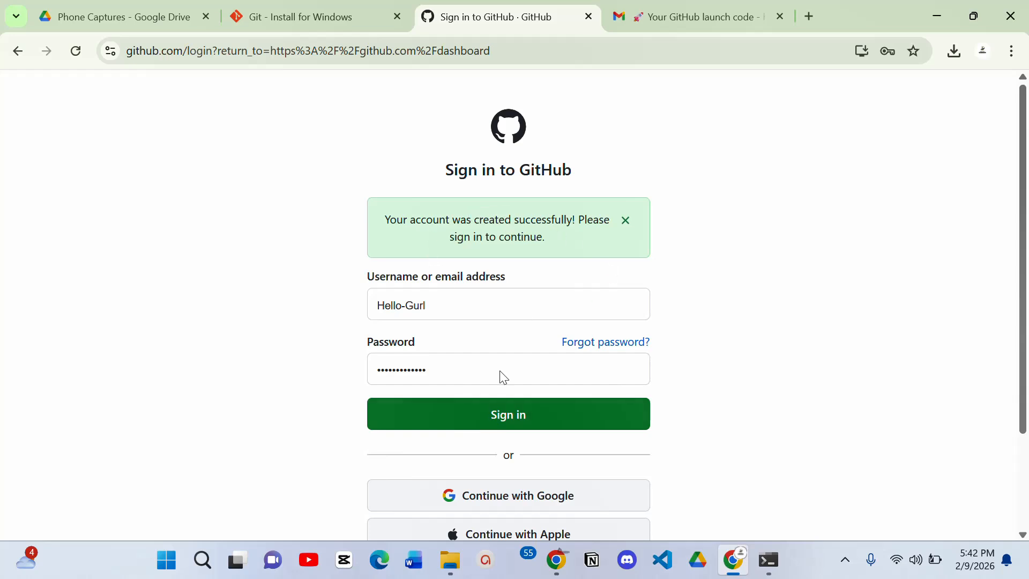
- Sign in to GitHub with the already filled-in credentials and open the new account's profile page
{"action": "left_click", "coordinate": [491, 424]}
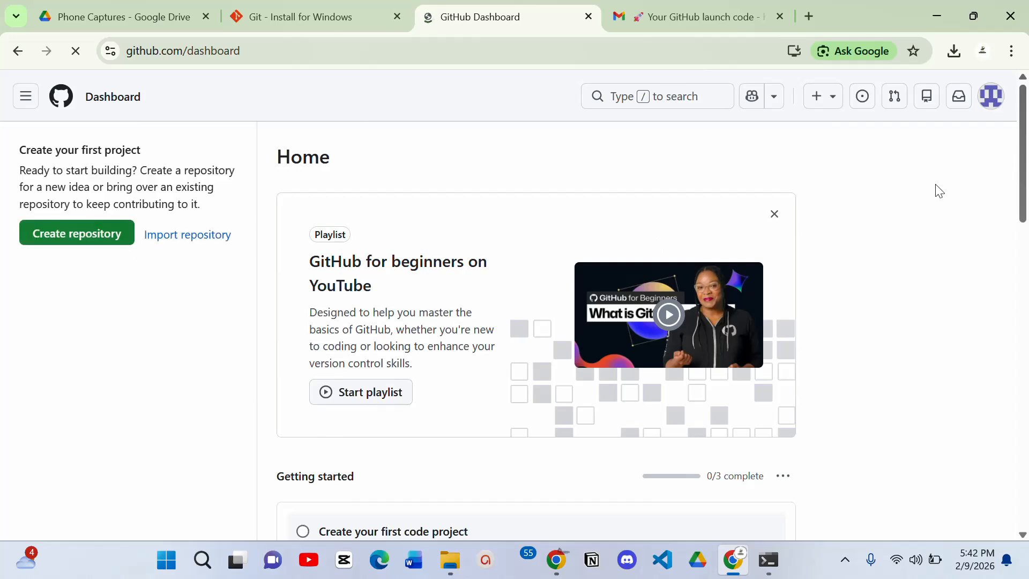
{"action": "mouse_move", "coordinate": [1022, 188]}
{"action": "left_mouse_down"}
{"action": "mouse_move", "coordinate": [1027, 388]}
{"action": "mouse_move", "coordinate": [1024, 179]}
{"action": "left_mouse_up"}
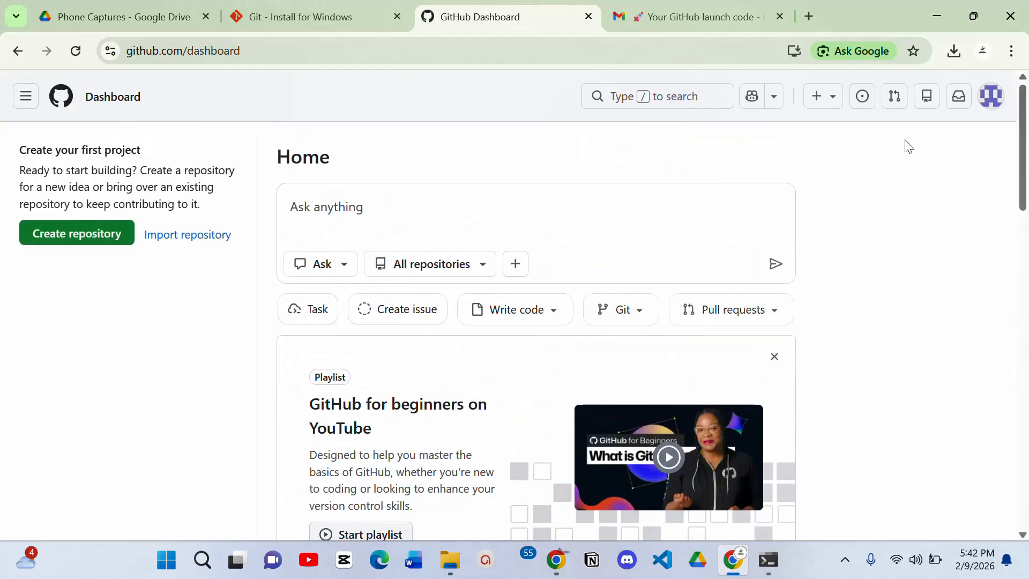
{"action": "left_click", "coordinate": [991, 106]}
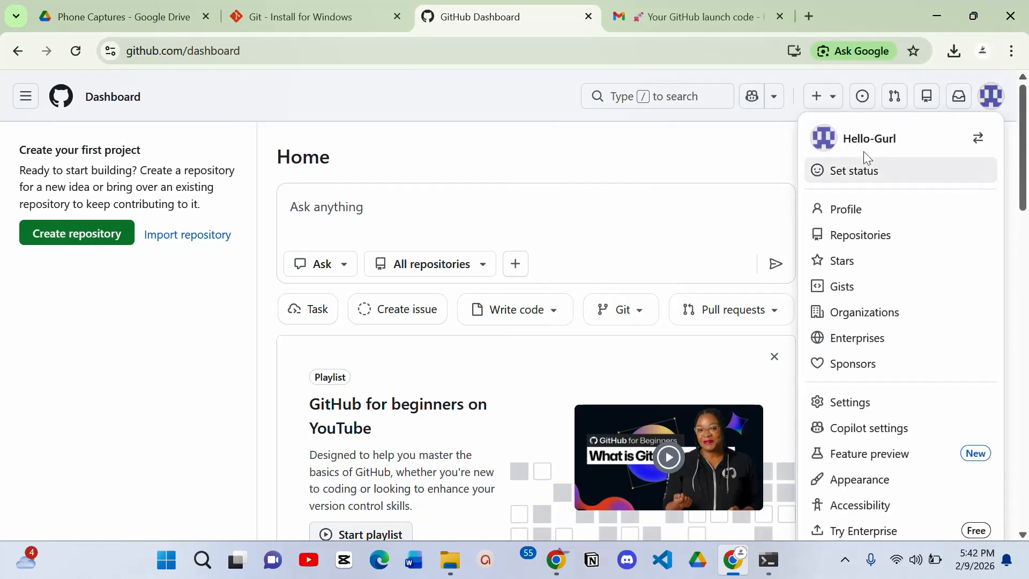
{"action": "left_click", "coordinate": [844, 207]}
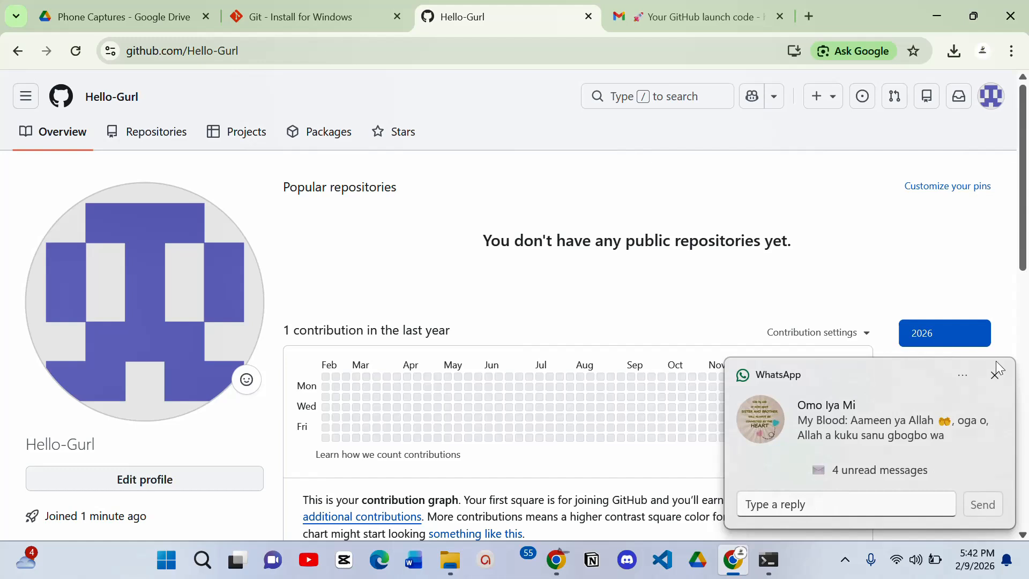
- Dismiss the WhatsApp notification and examine the contribution graph and overview on the profile page
{"action": "left_click", "coordinate": [996, 375]}
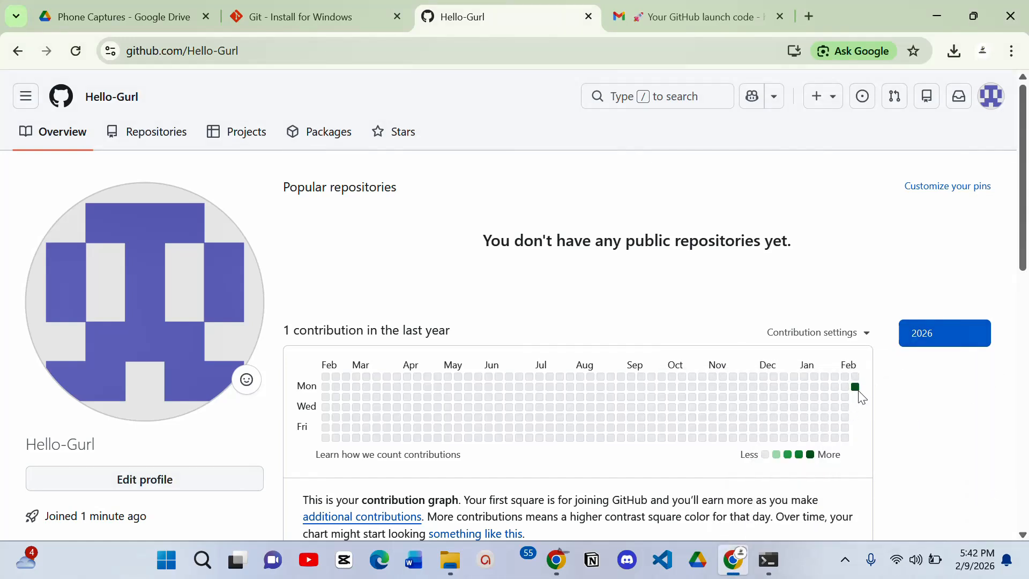
{"action": "mouse_move", "coordinate": [858, 389]}
{"action": "scroll", "coordinate": [432, 405], "scroll_direction": "down", "scroll_amount": 1}
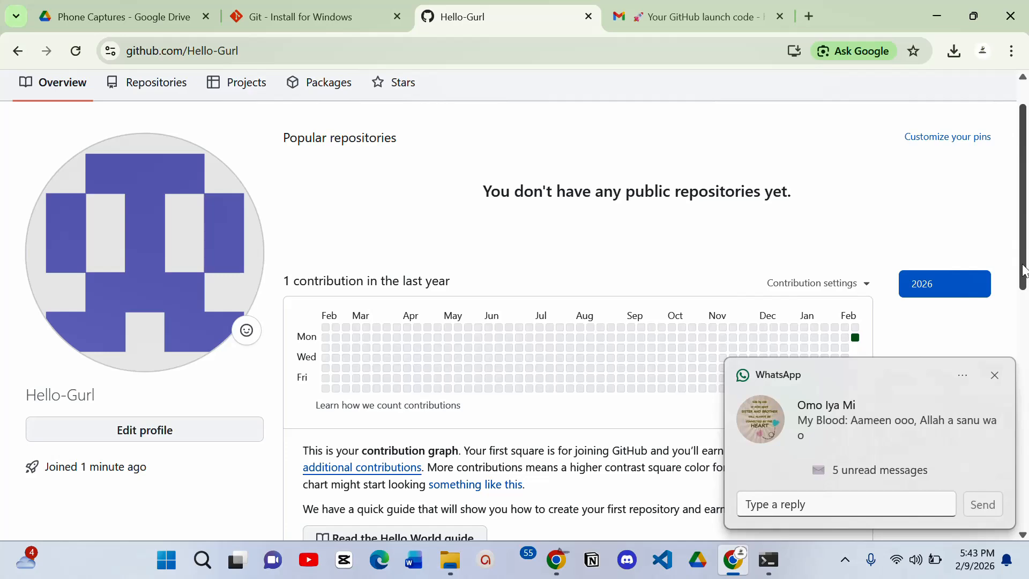
{"action": "left_click_drag", "start_coordinate": [1027, 254], "coordinate": [1027, 107]}
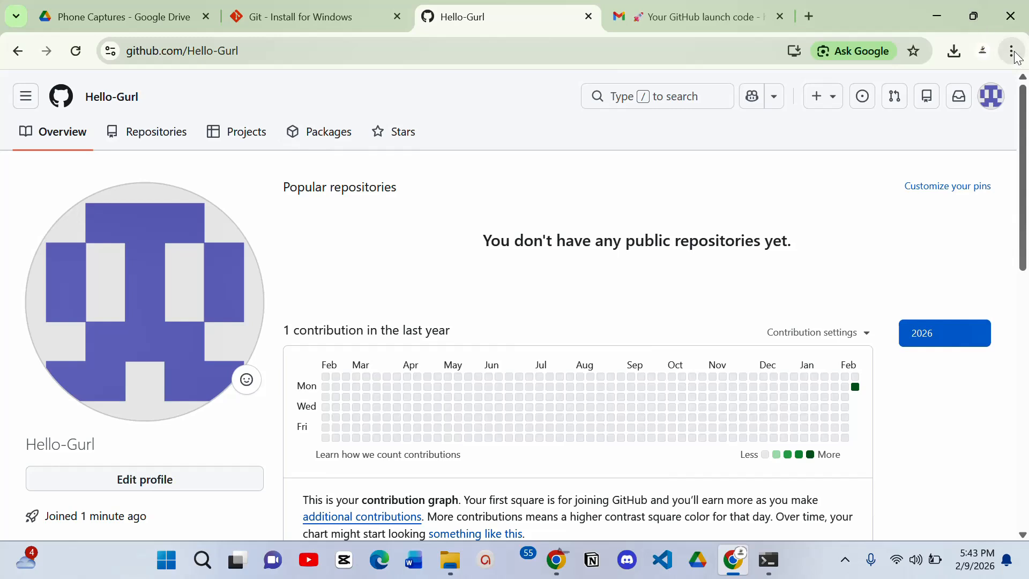
- Open the account's user navigation menu from the profile page
{"action": "left_click", "coordinate": [994, 105]}
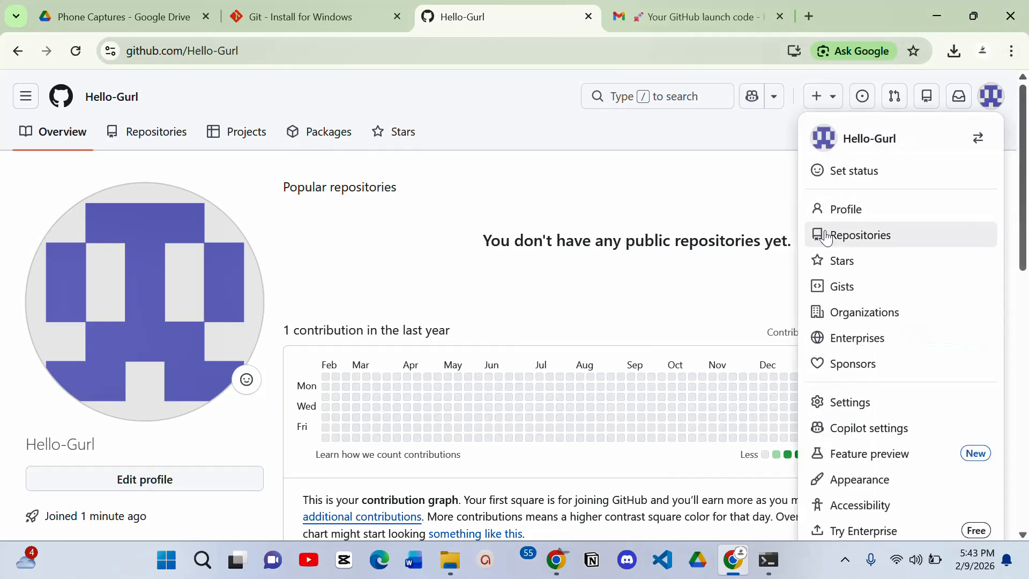